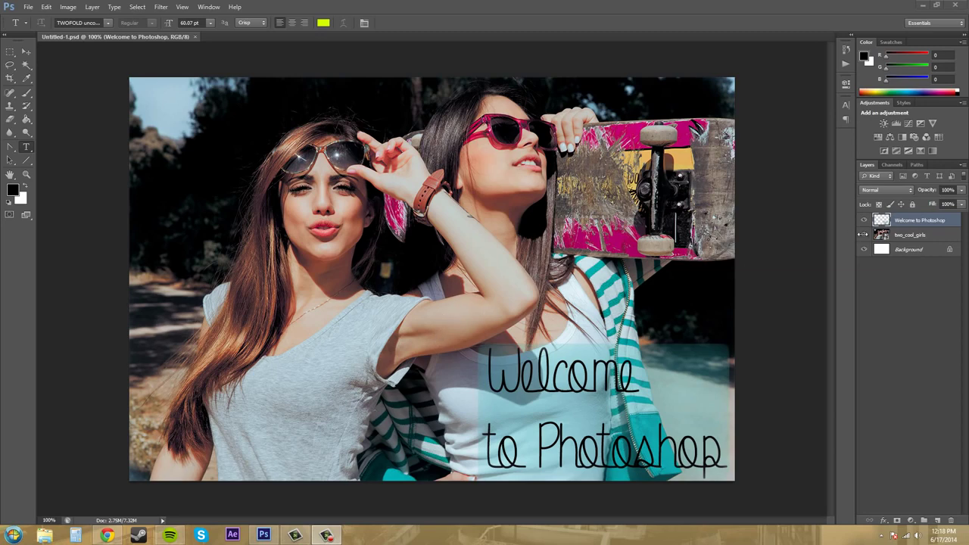
- Hide the 'Welcome to Photoshop' text layer, keeping the two_cool_girls layer selected with the Move tool
{"action": "left_click", "coordinate": [907, 239]}
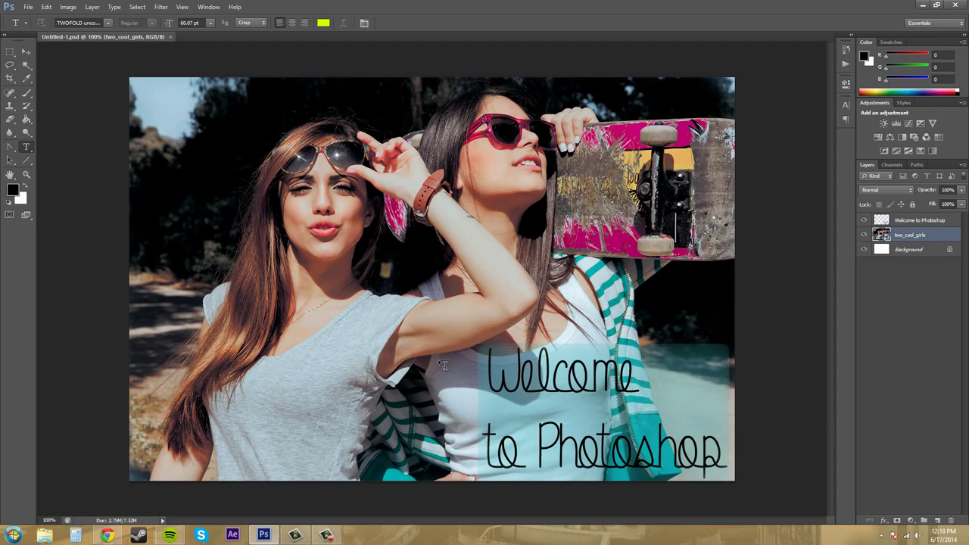
{"action": "left_click", "coordinate": [864, 221]}
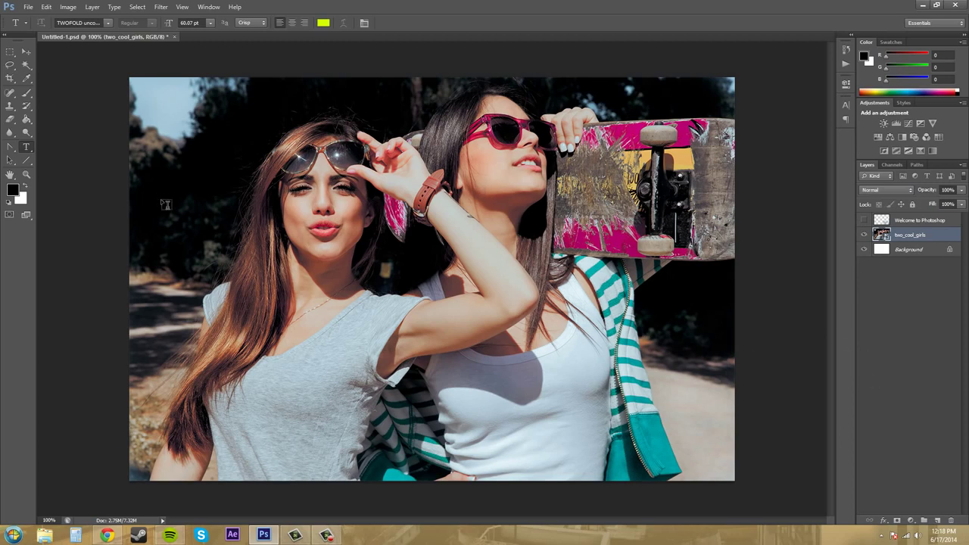
{"action": "left_click", "coordinate": [28, 51]}
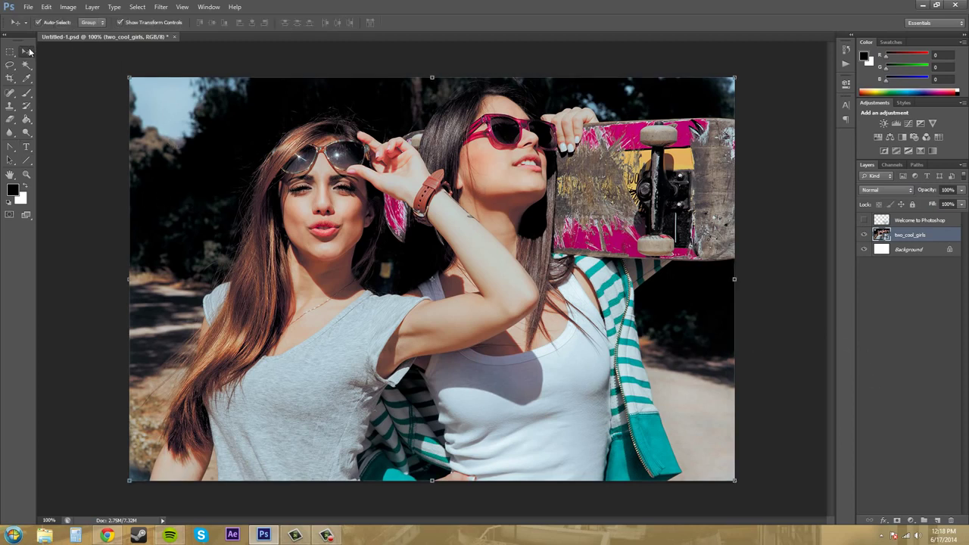
- Resize the photo from 1200 to 1000 pixels wide with proportions constrained, giving 1000 × 667
{"action": "left_click", "coordinate": [68, 8]}
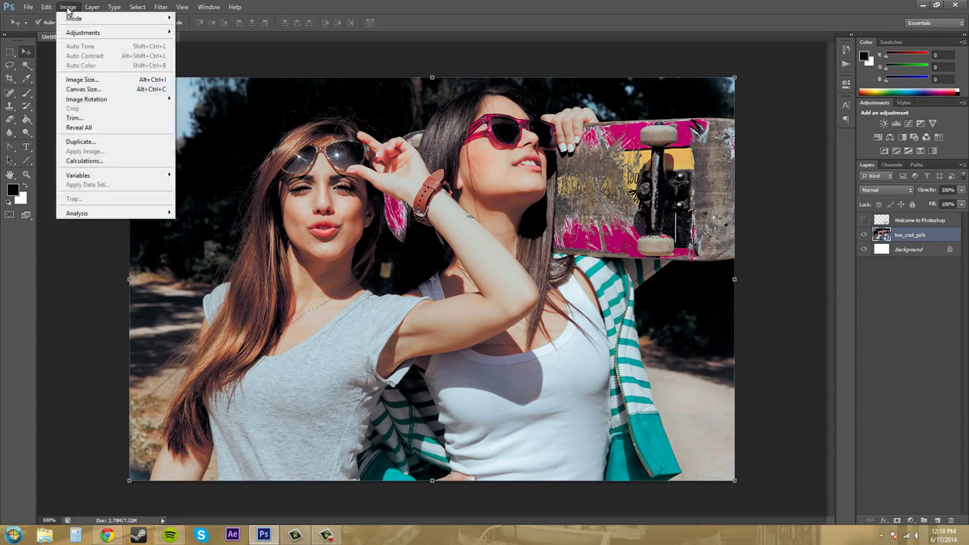
{"action": "left_click", "coordinate": [134, 81]}
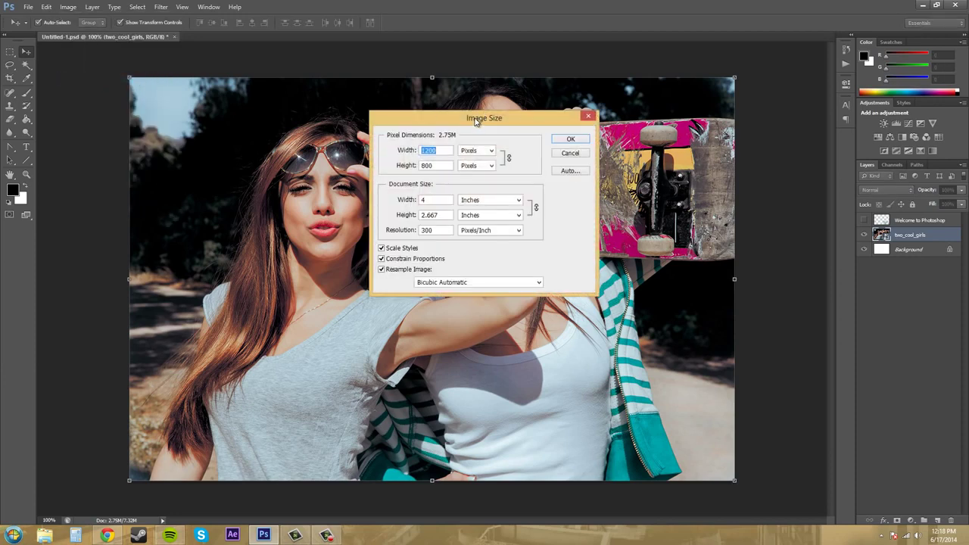
{"action": "left_click_drag", "start_coordinate": [480, 119], "coordinate": [594, 223]}
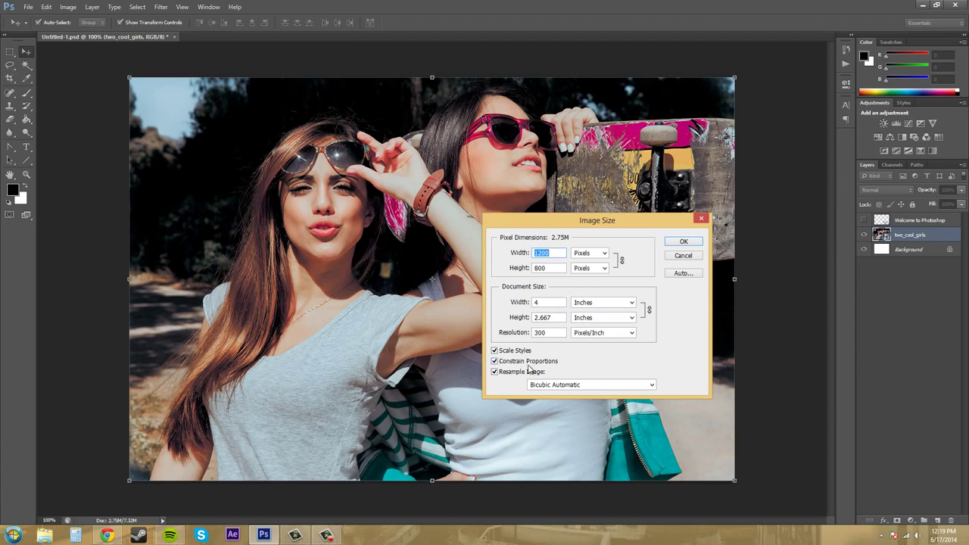
{"action": "left_click", "coordinate": [496, 363]}
{"action": "left_click", "coordinate": [496, 363]}
{"action": "left_click_drag", "start_coordinate": [556, 252], "coordinate": [535, 253]}
{"action": "type", "text": "100"}
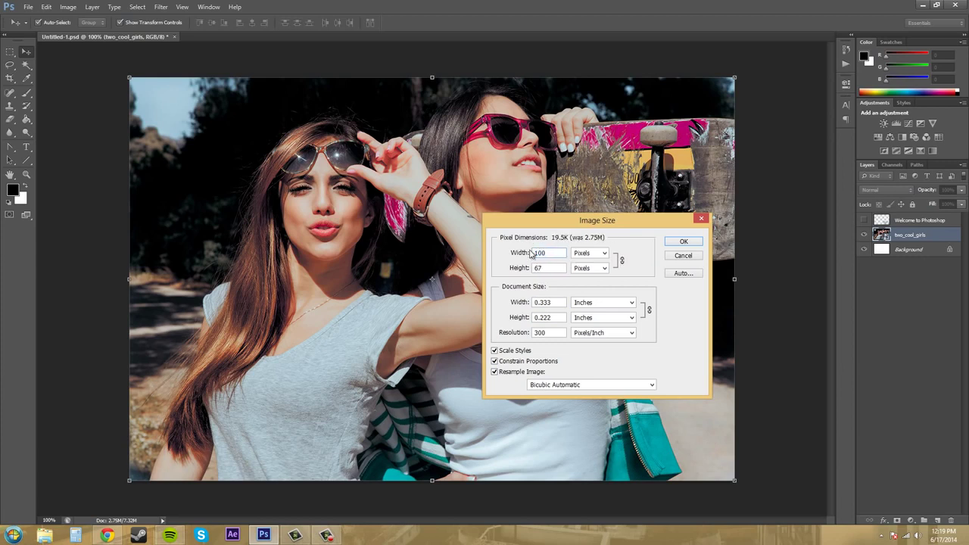
{"action": "type", "text": "0"}
{"action": "left_click", "coordinate": [684, 243]}
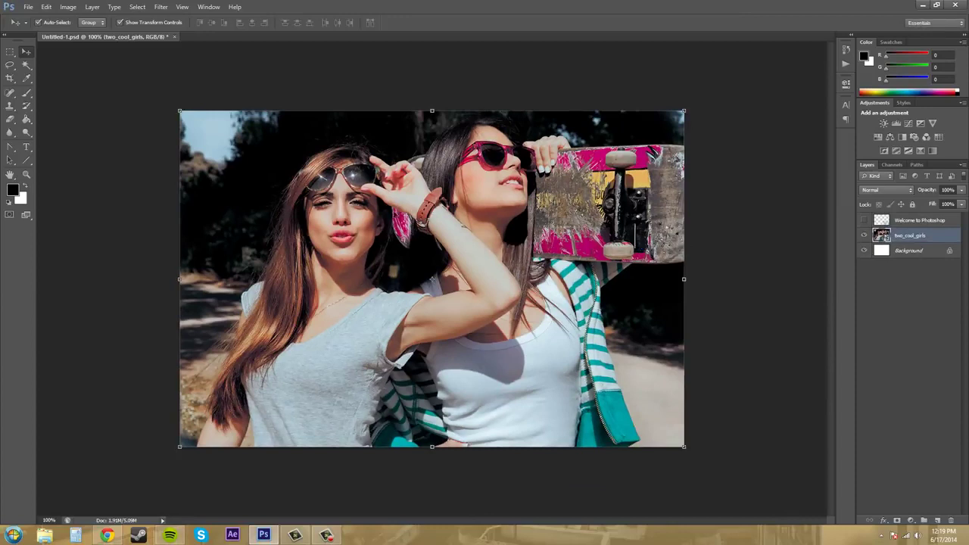
- Undo the resize, then set width to 1000 with Constrain Proportions off, giving 1000 × 800
{"action": "left_click", "coordinate": [47, 8]}
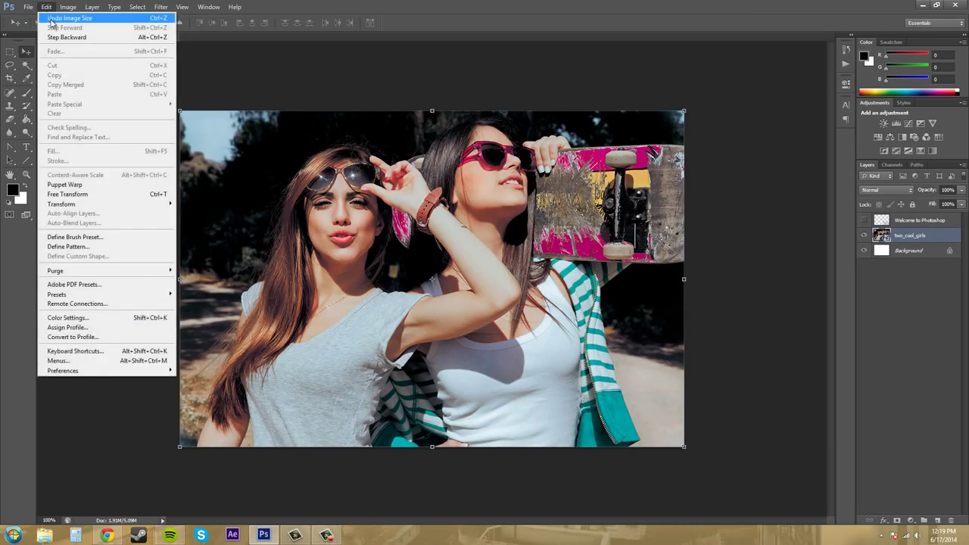
{"action": "left_click", "coordinate": [51, 19]}
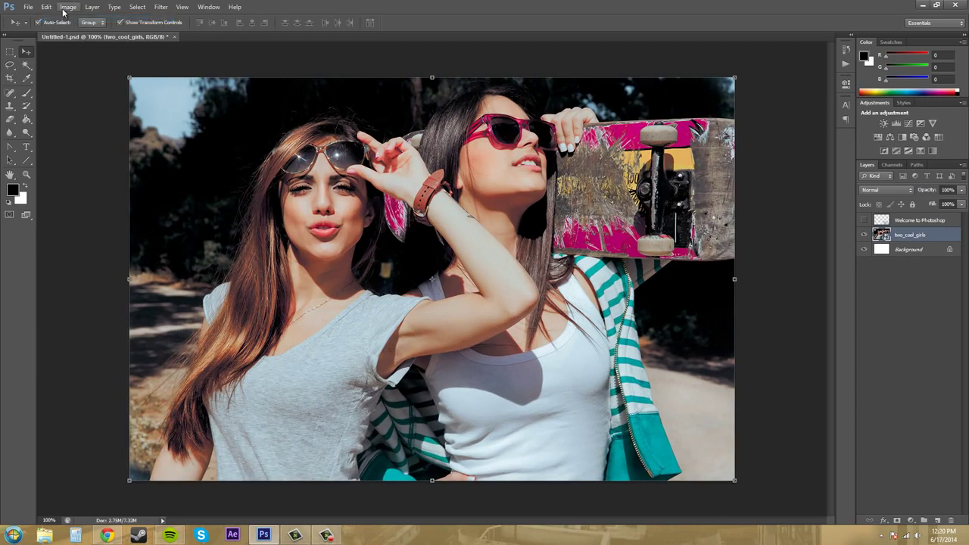
{"action": "left_click", "coordinate": [67, 7]}
{"action": "left_click", "coordinate": [82, 79]}
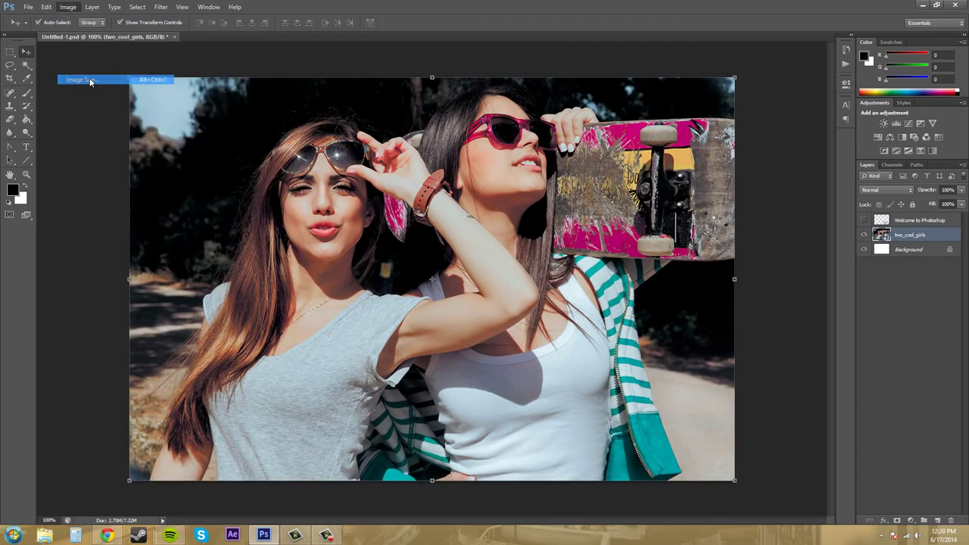
{"action": "left_click", "coordinate": [494, 361]}
{"action": "left_click_drag", "start_coordinate": [559, 258], "coordinate": [511, 255]}
{"action": "type", "text": "1000"}
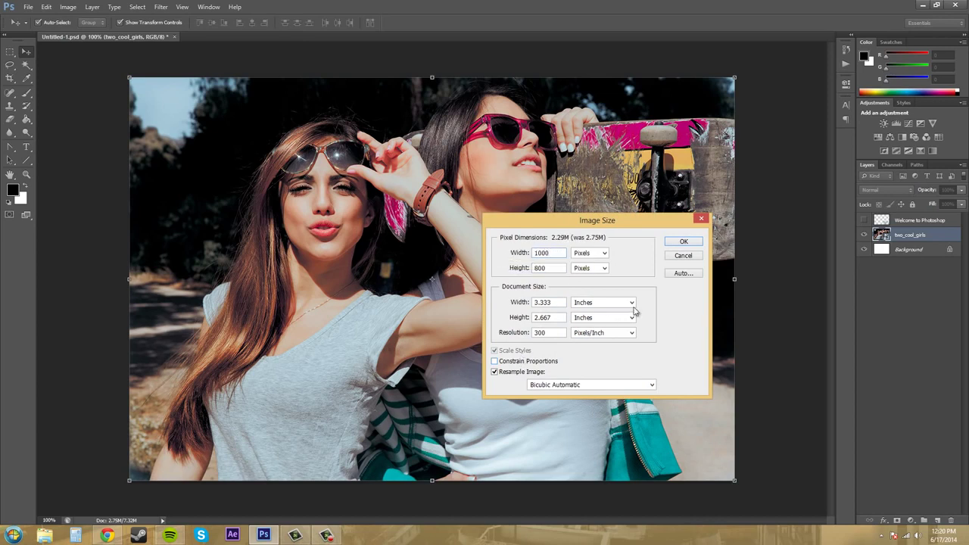
{"action": "left_click", "coordinate": [648, 259]}
{"action": "left_click", "coordinate": [682, 242]}
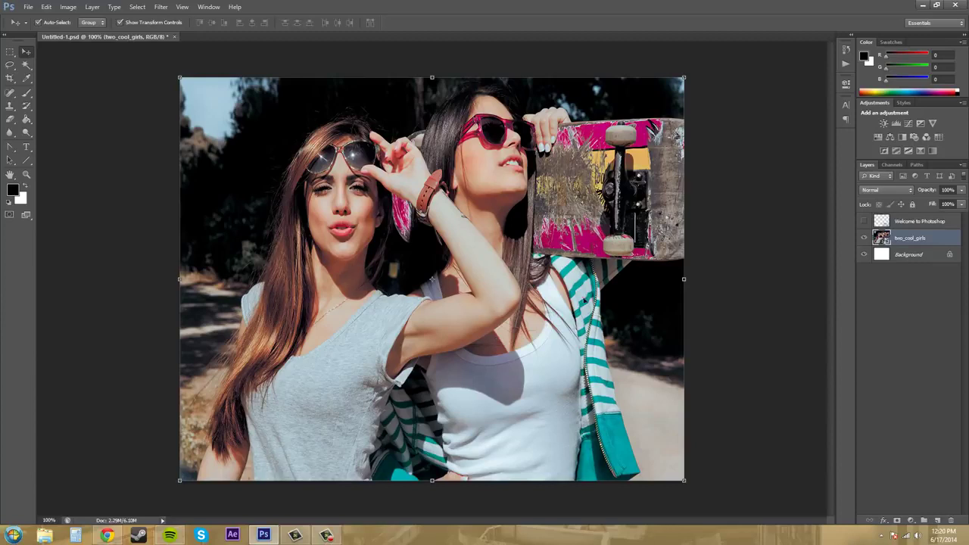
{"action": "left_click", "coordinate": [44, 9]}
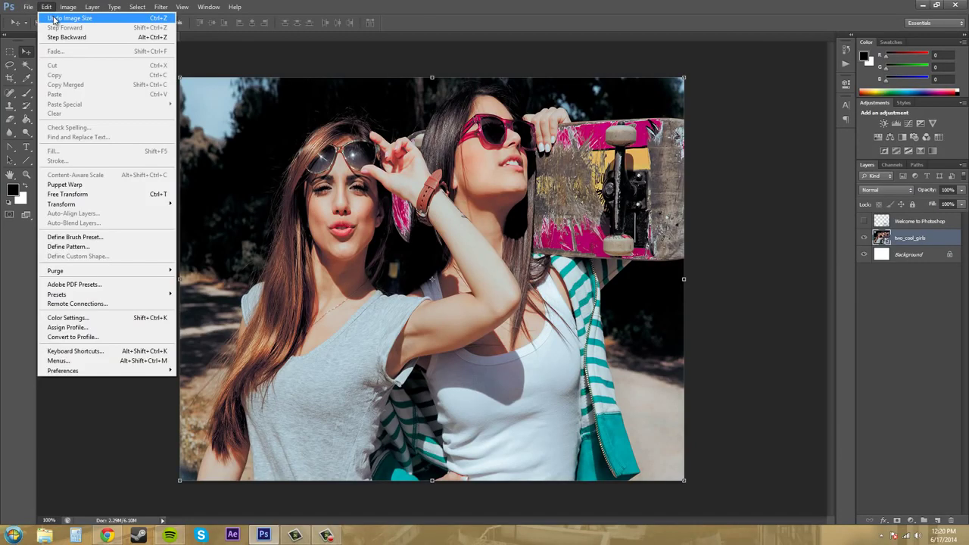
- Undo the distorting resize and enlarge the photo proportionally to 1600 pixels wide
{"action": "left_click", "coordinate": [54, 18]}
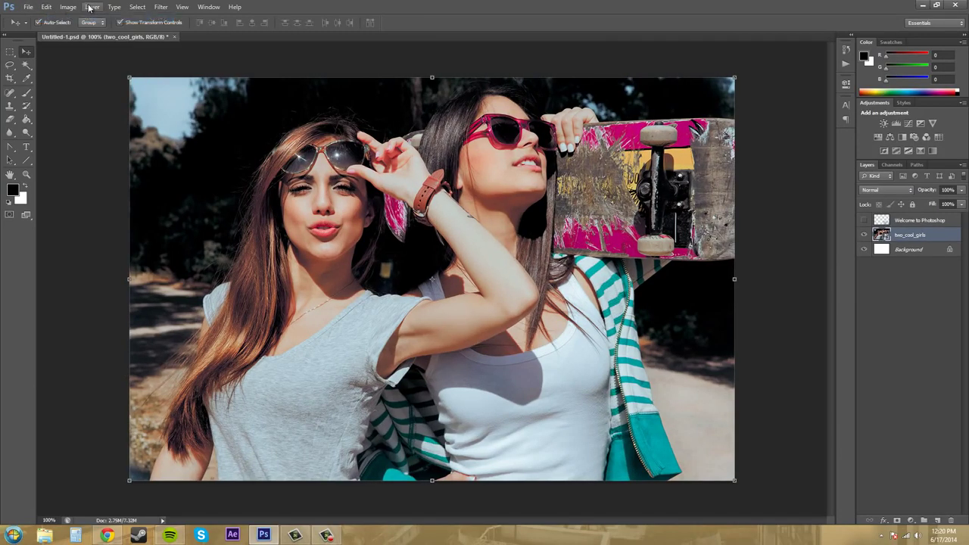
{"action": "left_click", "coordinate": [91, 8]}
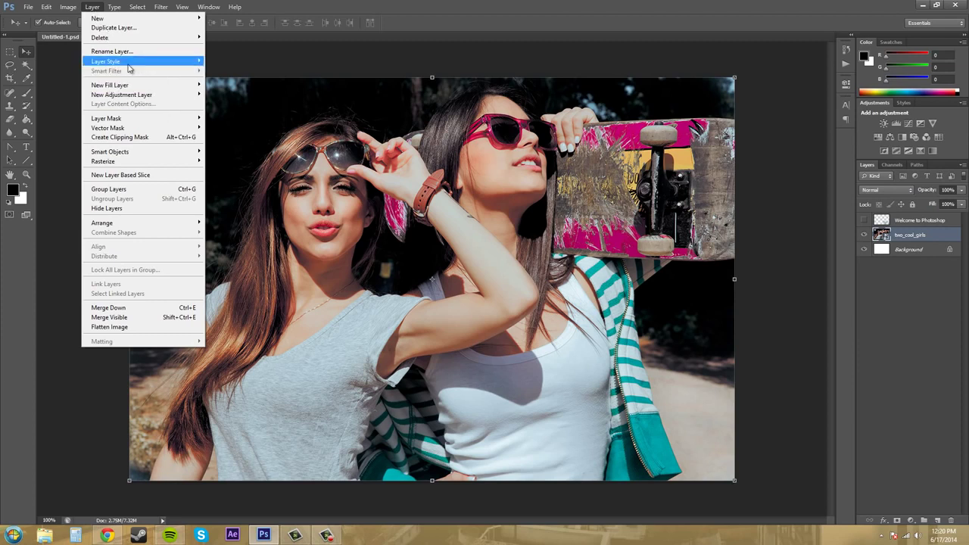
{"action": "mouse_move", "coordinate": [74, 12]}
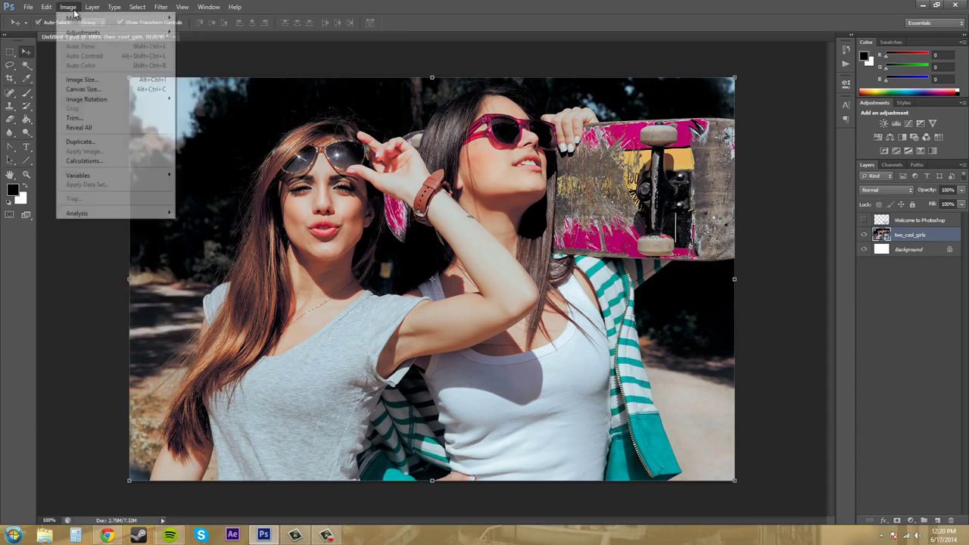
{"action": "left_click", "coordinate": [78, 81]}
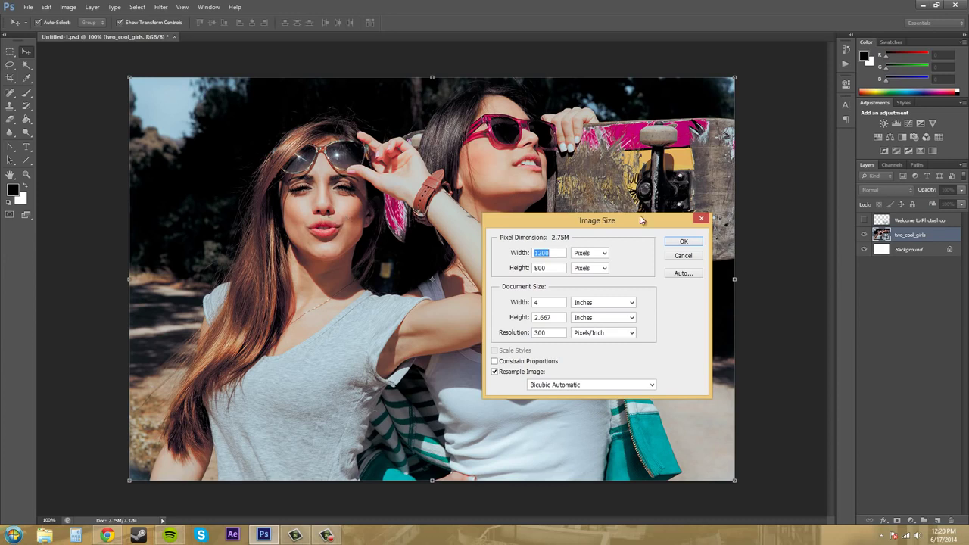
{"action": "left_click", "coordinate": [495, 362]}
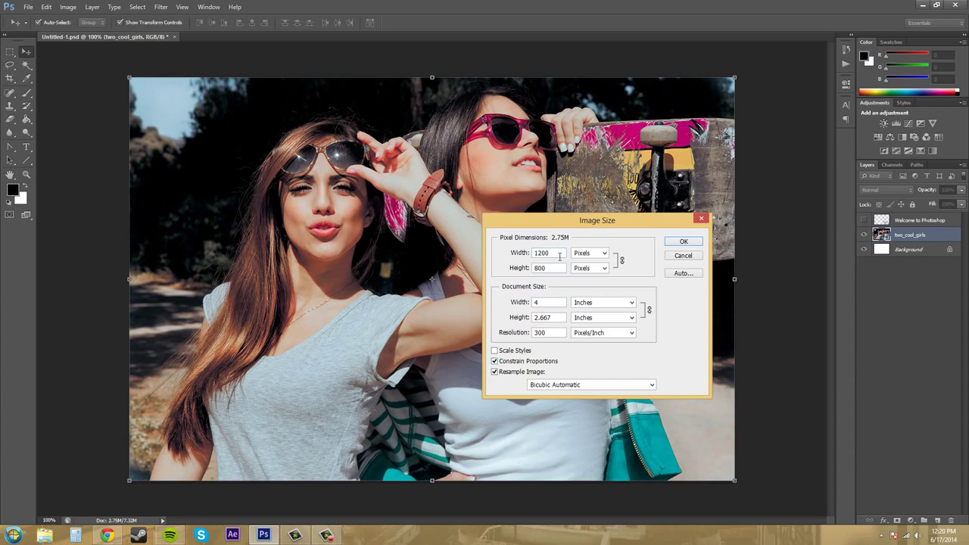
{"action": "left_click_drag", "start_coordinate": [560, 254], "coordinate": [518, 252]}
{"action": "type", "text": "1600"}
{"action": "left_click", "coordinate": [684, 243]}
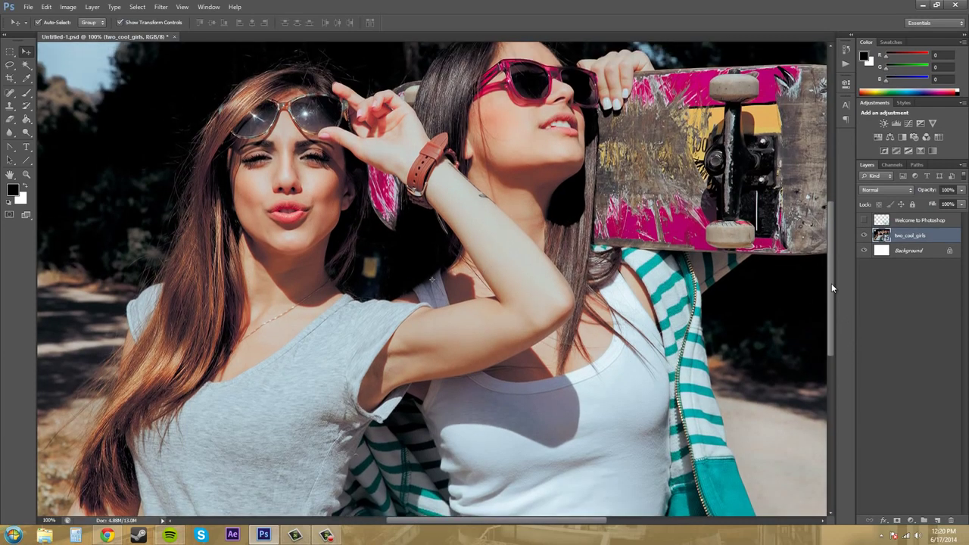
- Scroll around the enlarged image to inspect it before undoing the enlargement
{"action": "left_click_drag", "start_coordinate": [832, 283], "coordinate": [828, 252]}
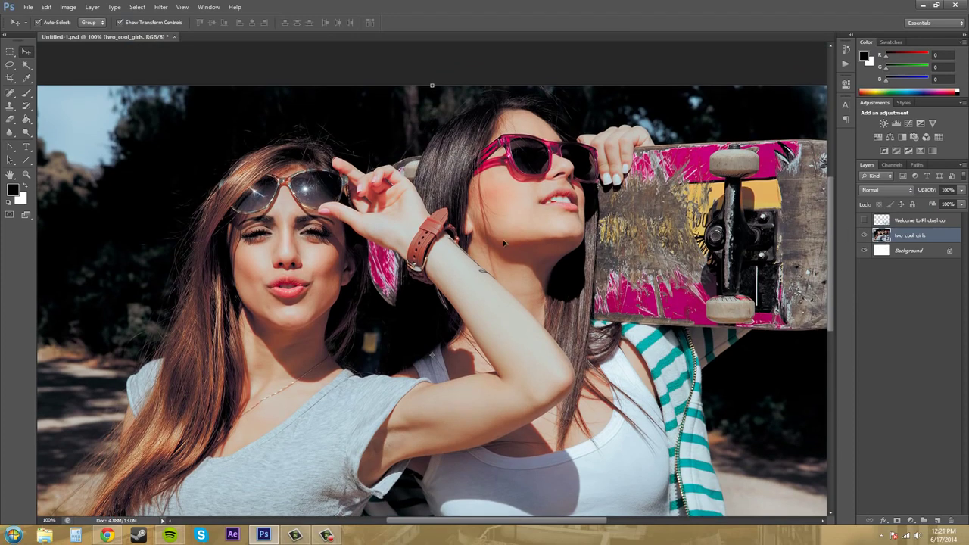
{"action": "scroll", "coordinate": [497, 240], "scroll_direction": "down", "scroll_amount": 4}
{"action": "scroll", "coordinate": [476, 246], "scroll_direction": "down", "scroll_amount": 2}
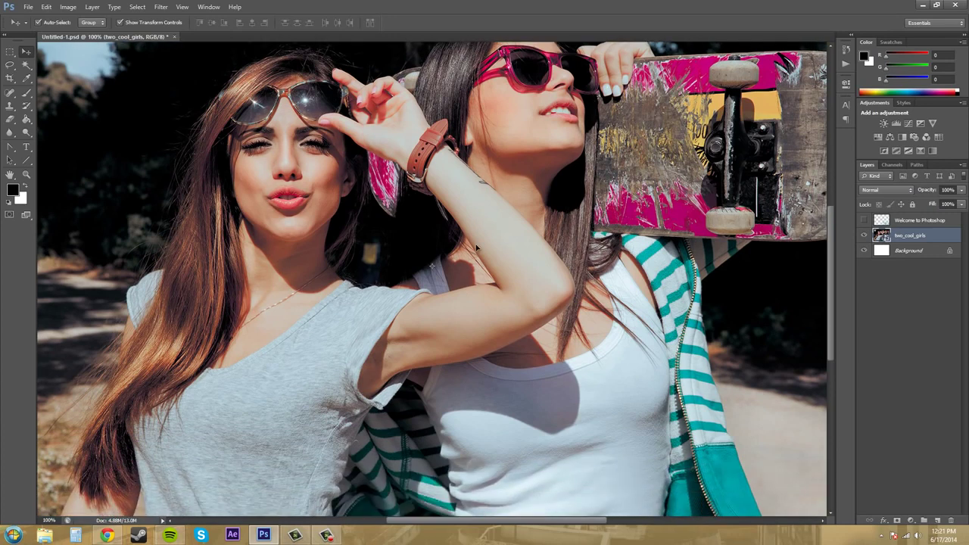
{"action": "scroll", "coordinate": [476, 246], "scroll_direction": "down", "scroll_amount": 3}
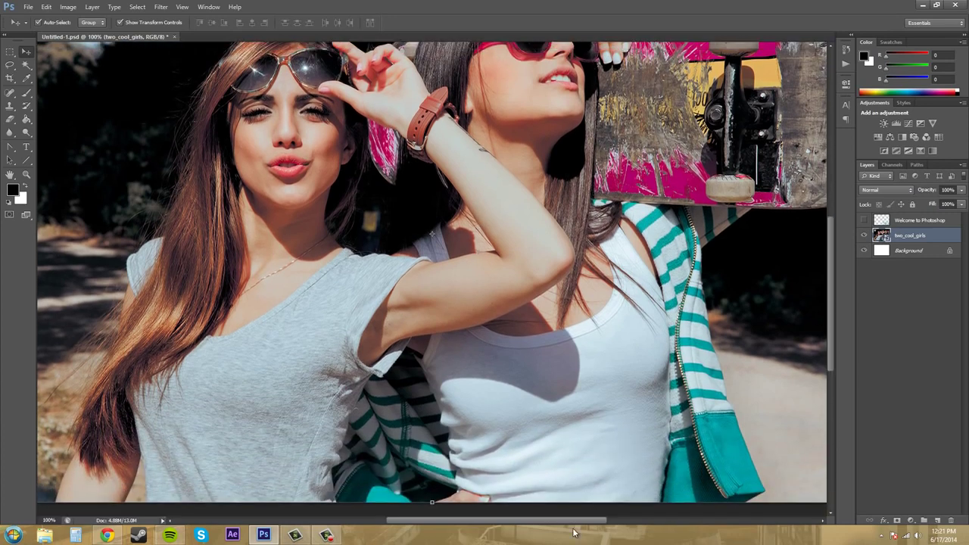
{"action": "mouse_move", "coordinate": [583, 521]}
{"action": "left_mouse_down"}
{"action": "mouse_move", "coordinate": [635, 522]}
{"action": "mouse_move", "coordinate": [551, 521]}
{"action": "mouse_move", "coordinate": [583, 521]}
{"action": "left_mouse_up"}
{"action": "scroll", "coordinate": [605, 433], "scroll_direction": "up", "scroll_amount": 4}
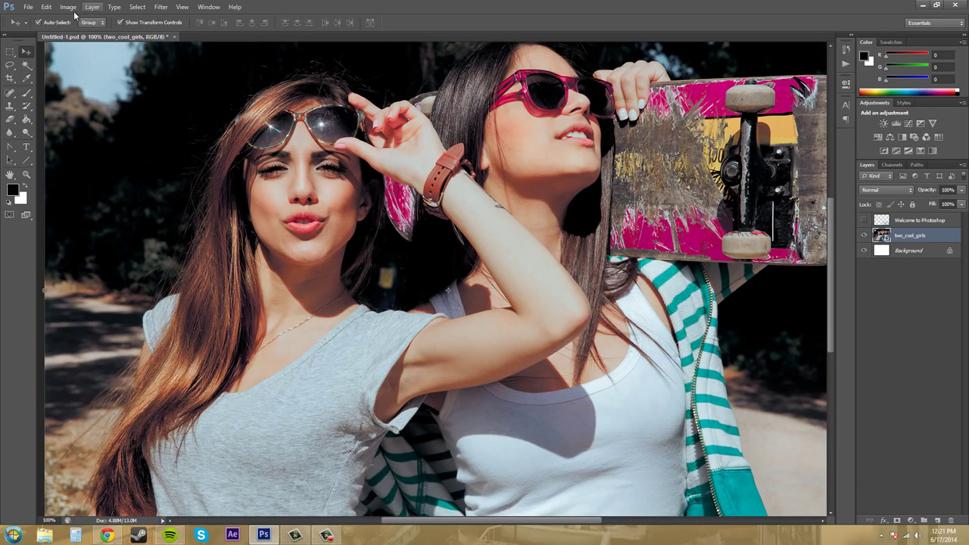
{"action": "left_click", "coordinate": [47, 7]}
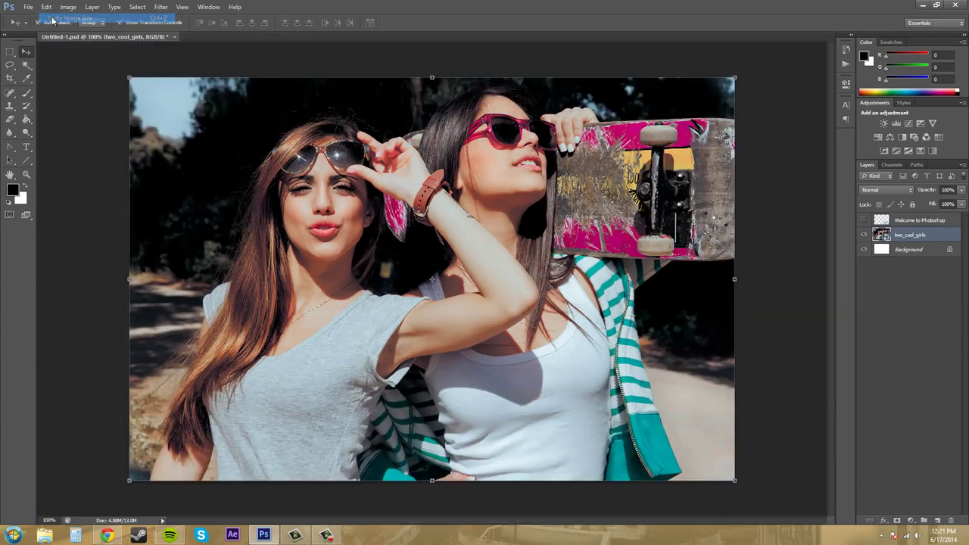
- In Image Size, turn Resample Image on and review interpolation methods, keeping Bicubic Automatic
{"action": "left_click", "coordinate": [68, 7]}
{"action": "left_click", "coordinate": [85, 79]}
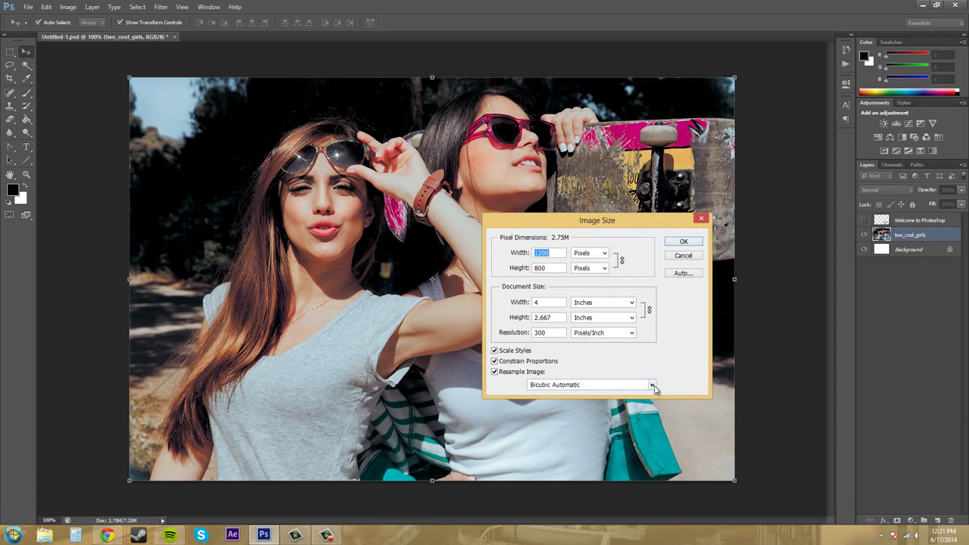
{"action": "left_click", "coordinate": [652, 386]}
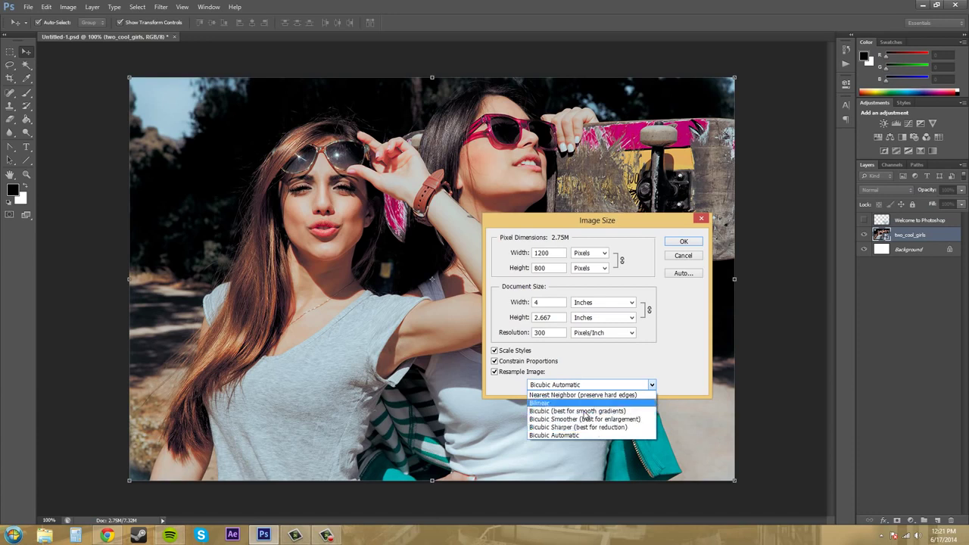
{"action": "left_click", "coordinate": [629, 369]}
{"action": "key", "text": "Tab"}
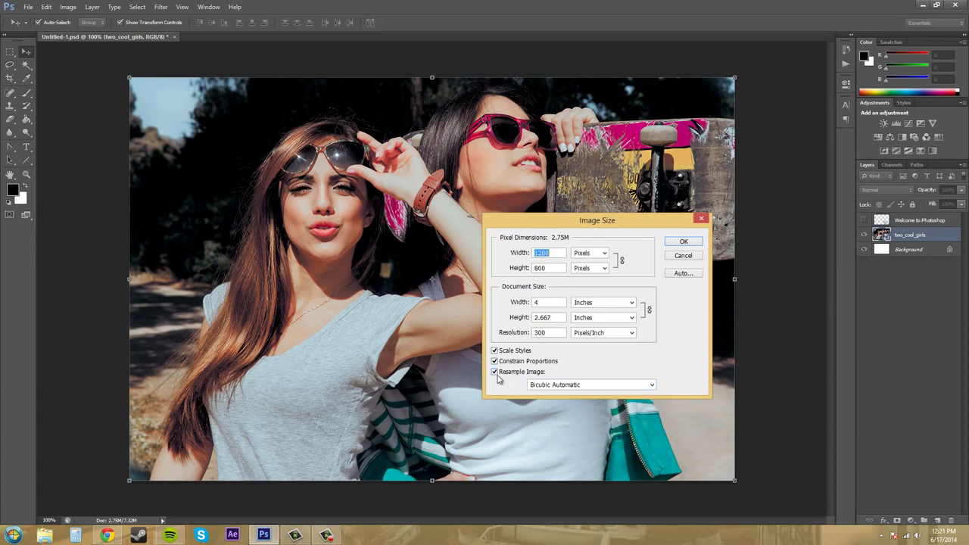
{"action": "left_click", "coordinate": [494, 372]}
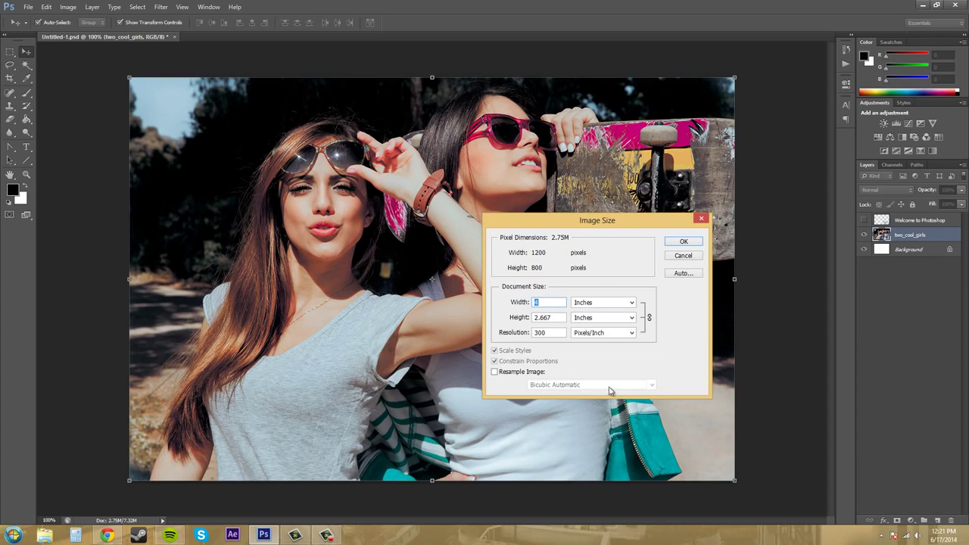
{"action": "left_click", "coordinate": [496, 372]}
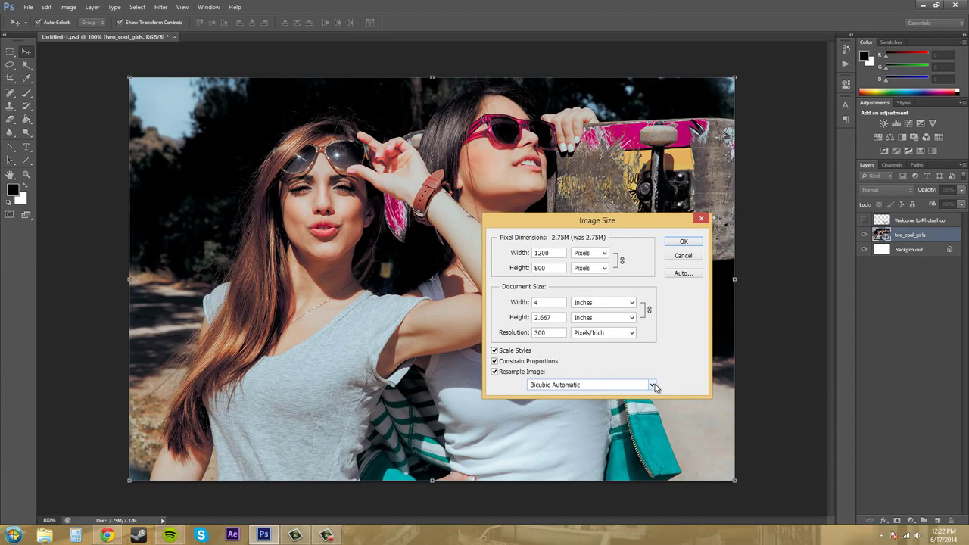
{"action": "left_click", "coordinate": [653, 385]}
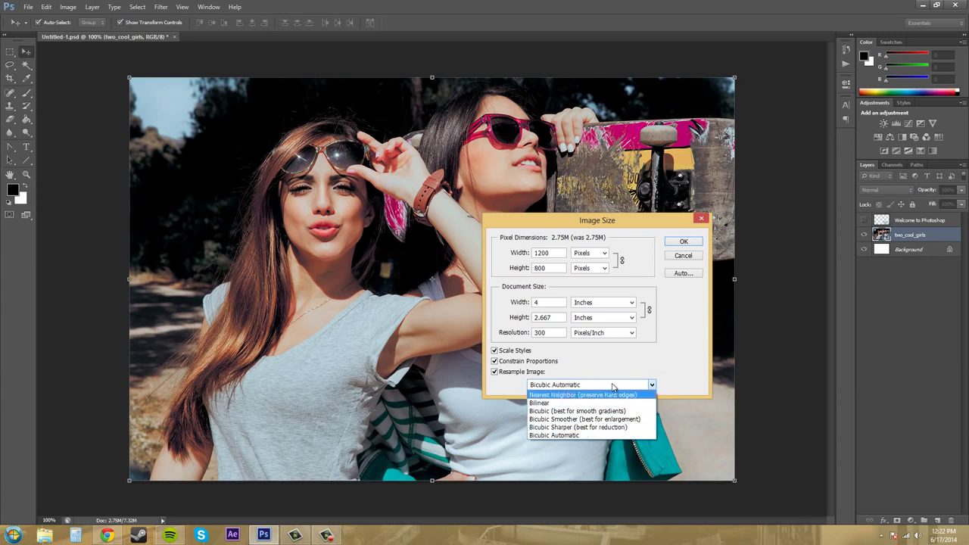
{"action": "left_click", "coordinate": [614, 387]}
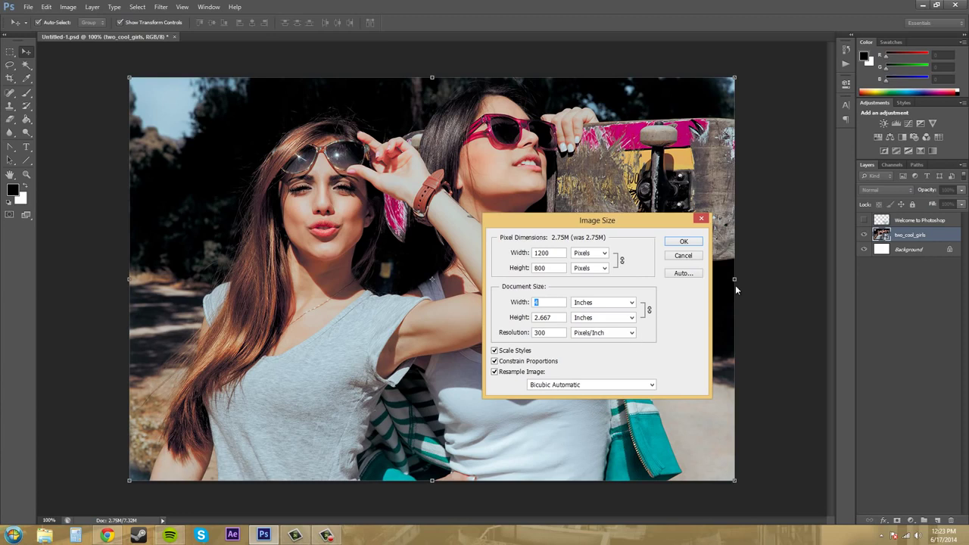
- Shrink the photo to 50 percent width using Percent units, then undo it
{"action": "left_click", "coordinate": [605, 254]}
{"action": "left_click", "coordinate": [595, 264]}
{"action": "double_click", "coordinate": [560, 252]}
{"action": "type", "text": "50"}
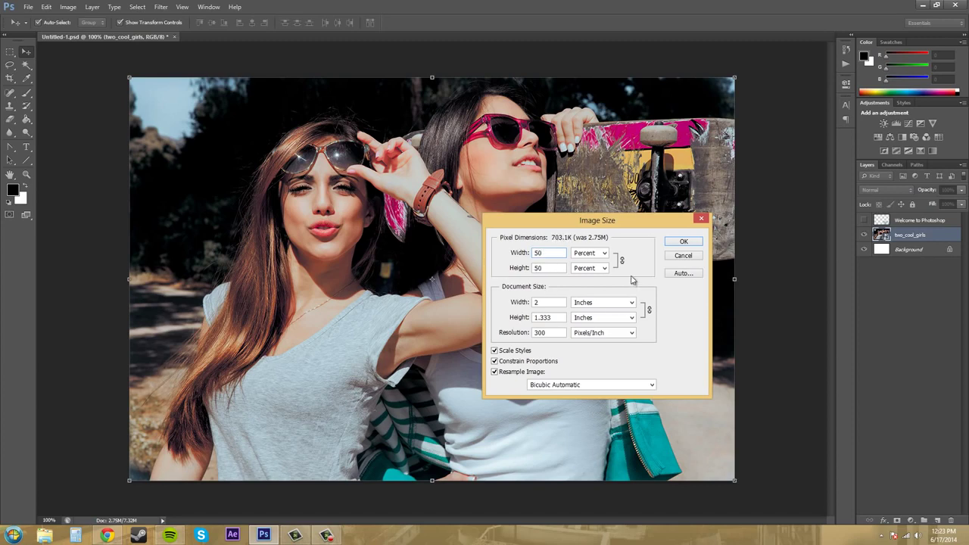
{"action": "left_click", "coordinate": [690, 240]}
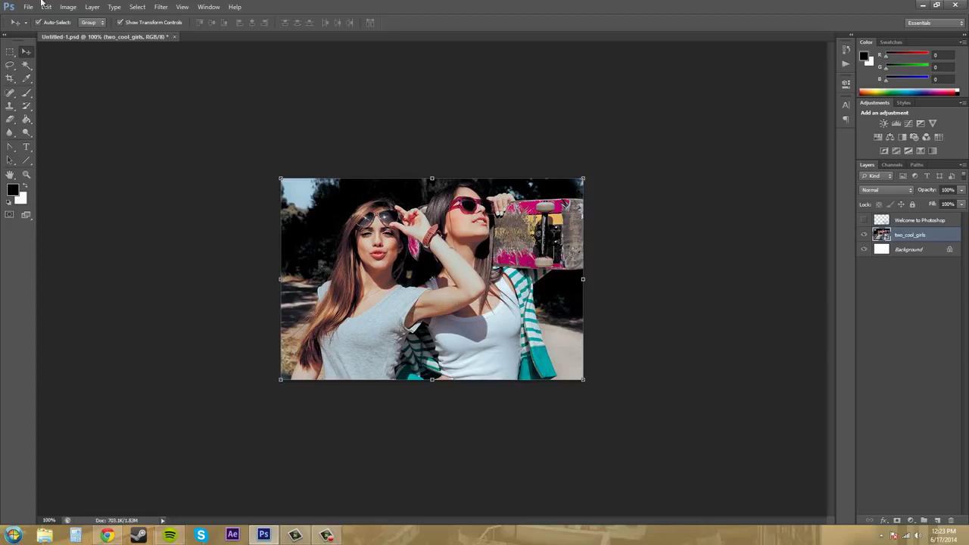
{"action": "left_click", "coordinate": [46, 7]}
{"action": "left_click", "coordinate": [59, 17]}
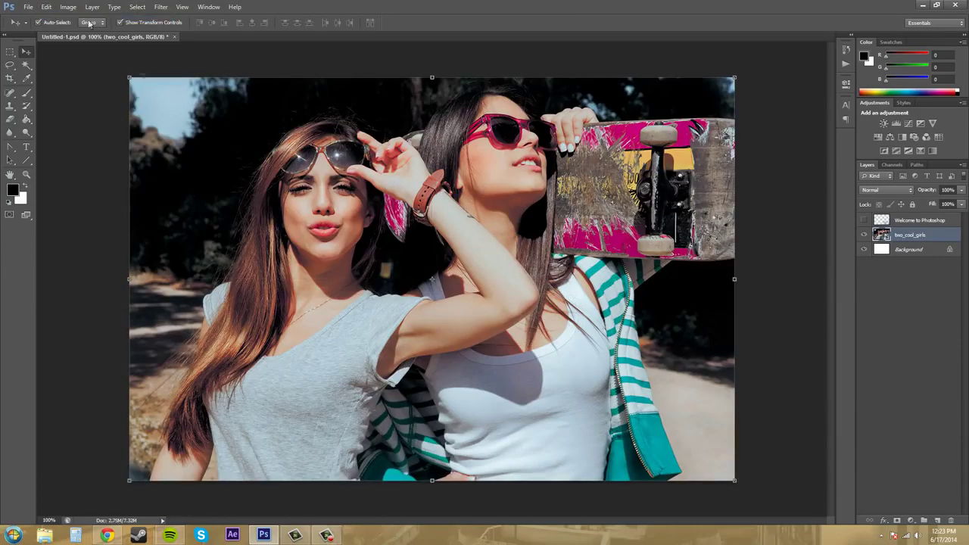
- Resample the photo from 300 to 72 pixels/inch, shrinking the document to 162.0K
{"action": "left_click", "coordinate": [68, 7]}
{"action": "left_click", "coordinate": [83, 79]}
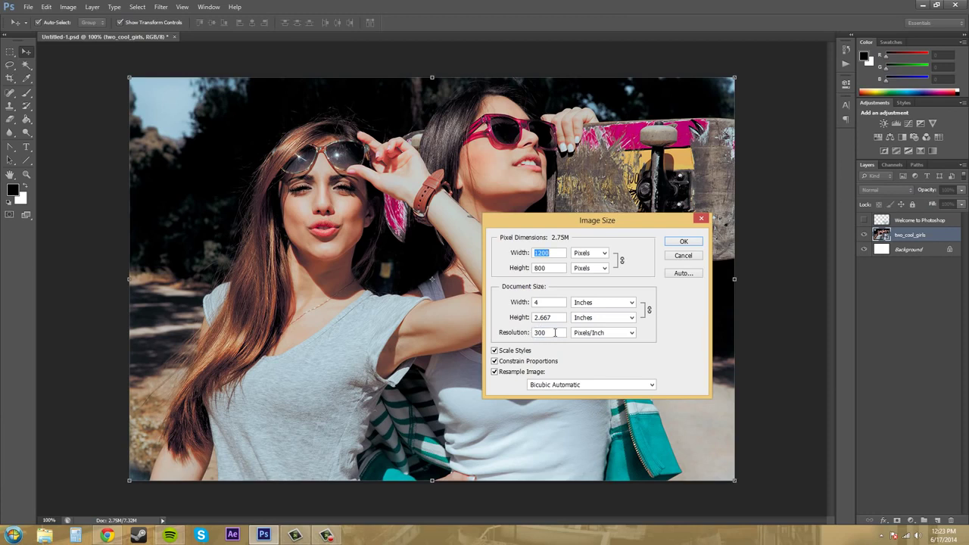
{"action": "left_click_drag", "start_coordinate": [554, 332], "coordinate": [519, 333]}
{"action": "type", "text": "72"}
{"action": "left_click", "coordinate": [683, 242]}
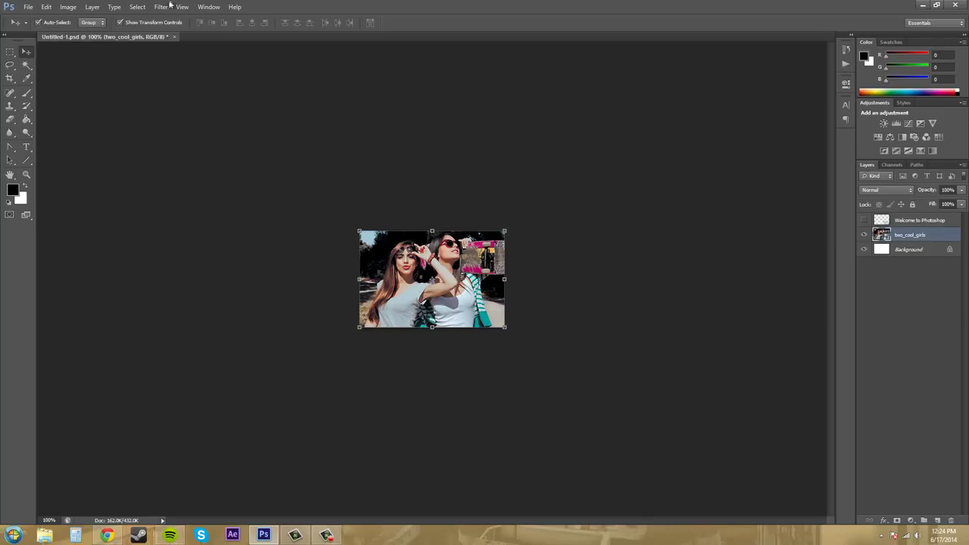
{"action": "left_click", "coordinate": [63, 10]}
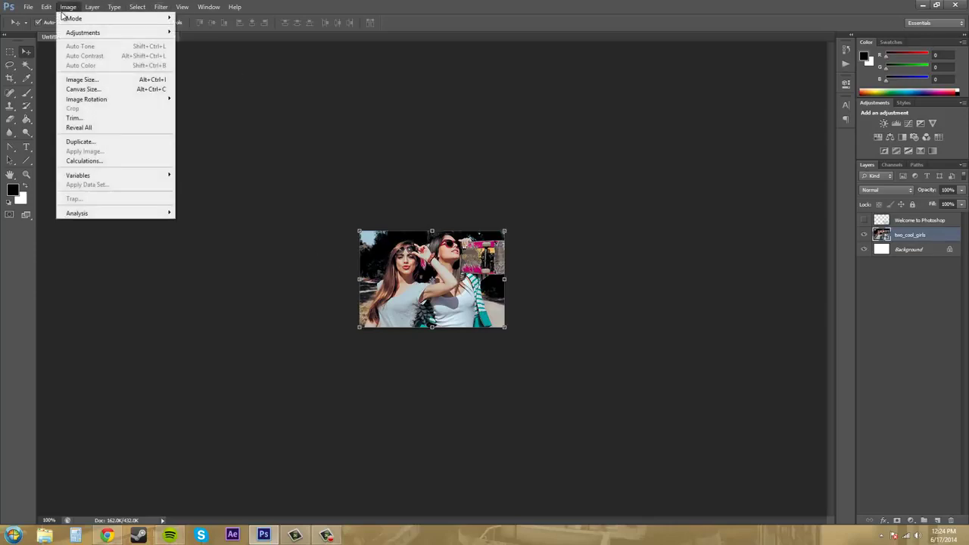
- Resample back to 300 pixels/inch, restoring 1200 × 800 pixels at 2.75M
{"action": "left_click", "coordinate": [75, 80]}
{"action": "left_click", "coordinate": [502, 333]}
{"action": "type", "text": "300"}
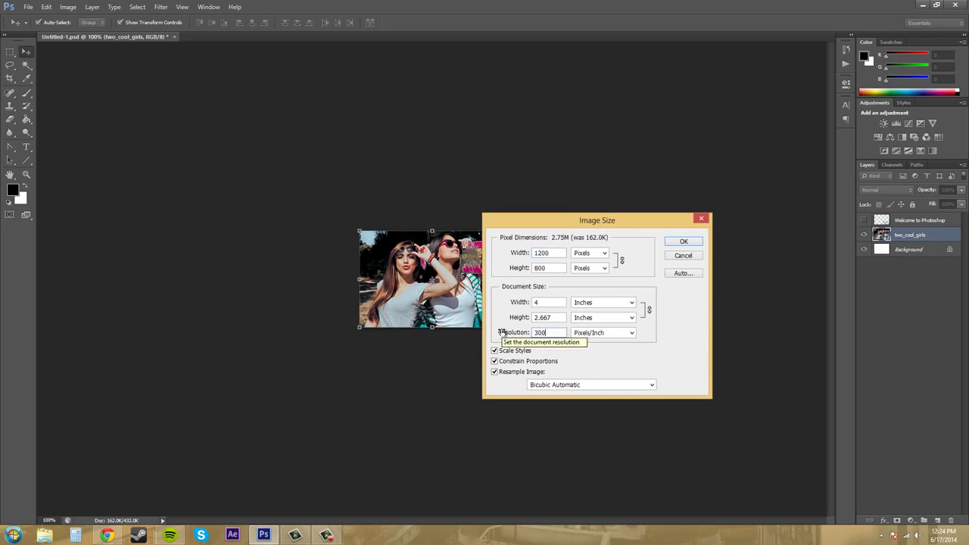
{"action": "left_click", "coordinate": [683, 241]}
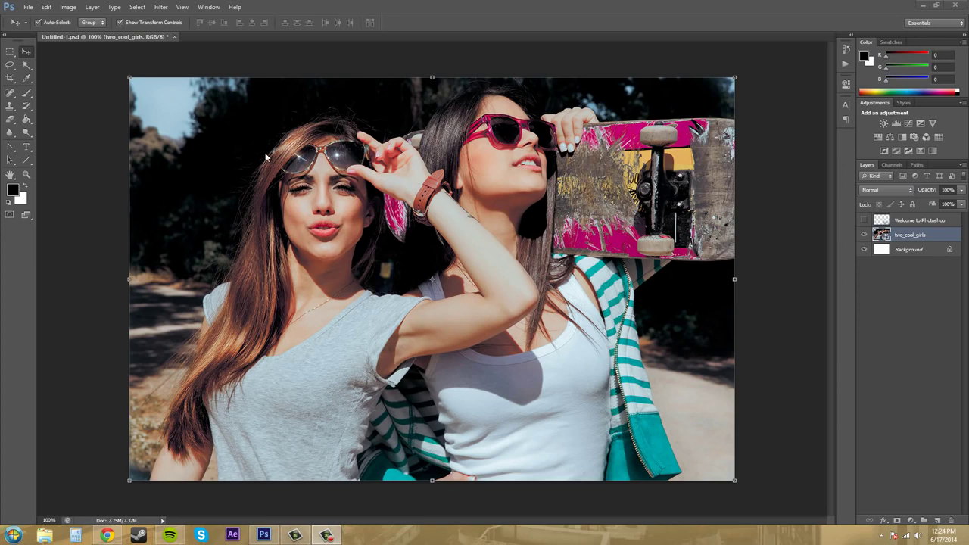
{"action": "left_click", "coordinate": [68, 7]}
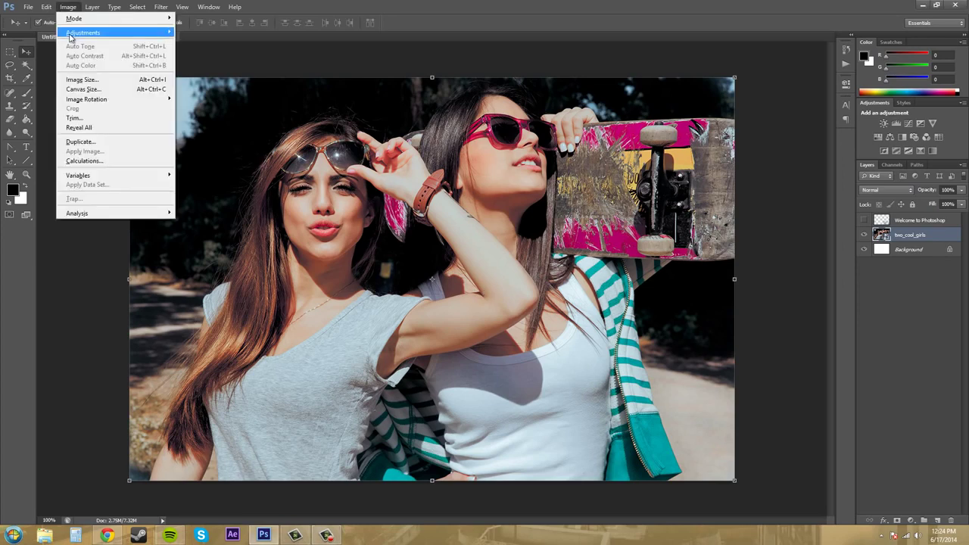
{"action": "left_click", "coordinate": [73, 80]}
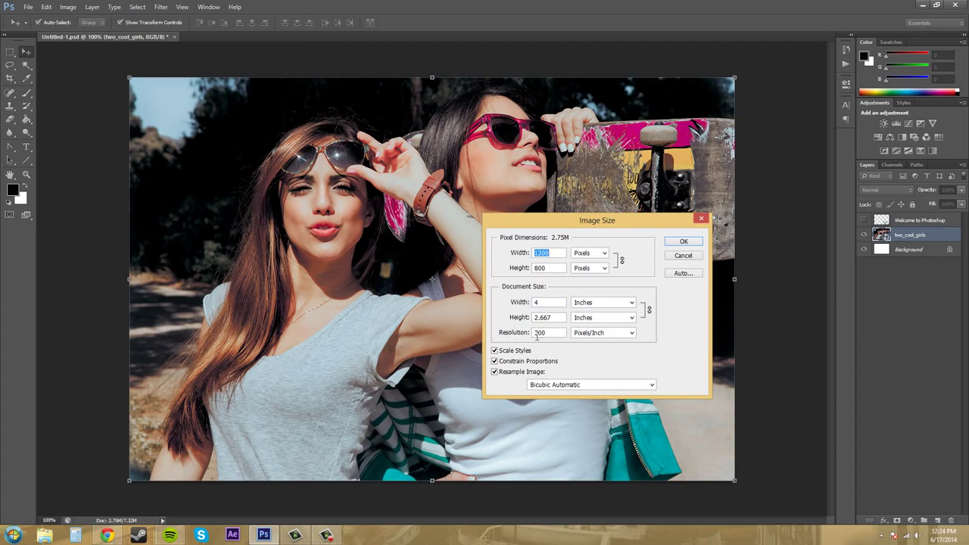
{"action": "left_click", "coordinate": [495, 371]}
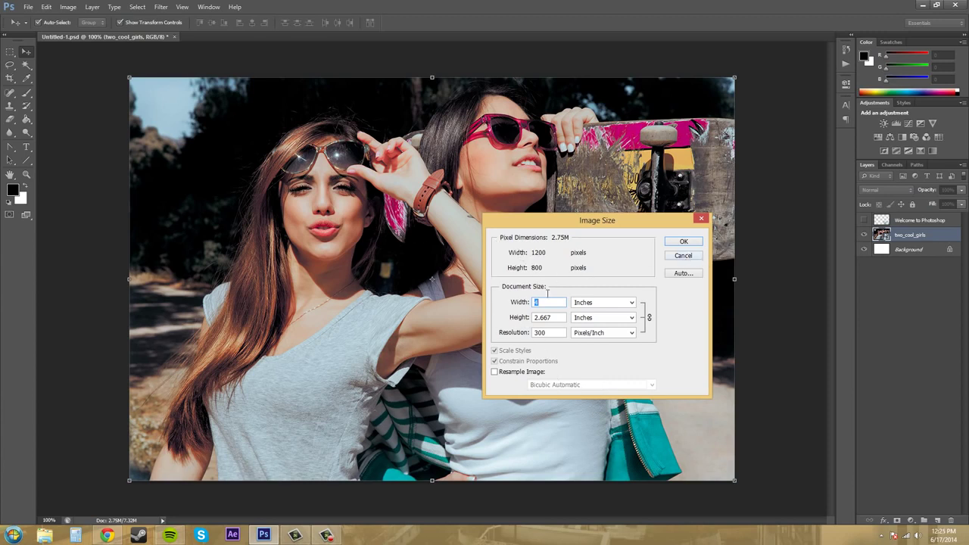
{"action": "left_click", "coordinate": [683, 256]}
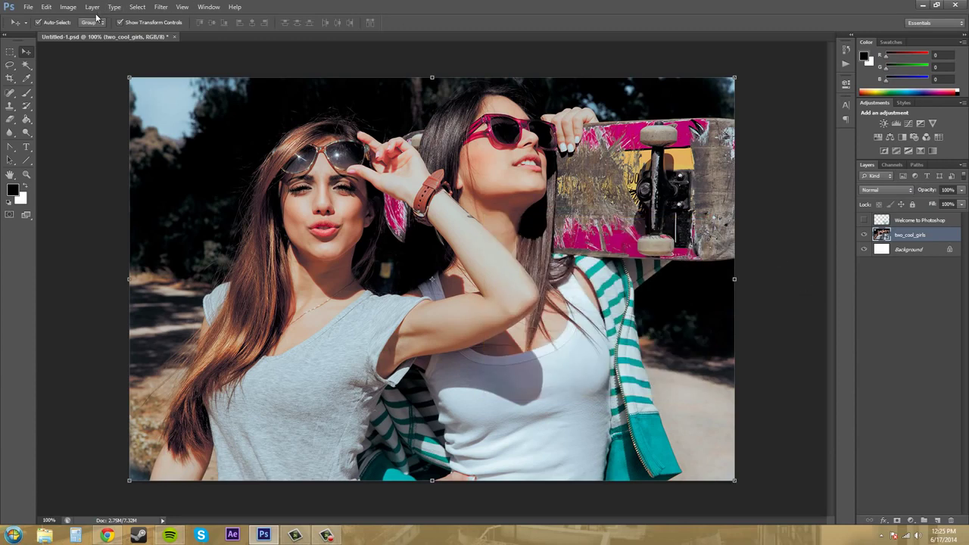
- In Canvas Size, switch units to Percent, tick Relative, and enter 50 for width and height
{"action": "left_click", "coordinate": [66, 9]}
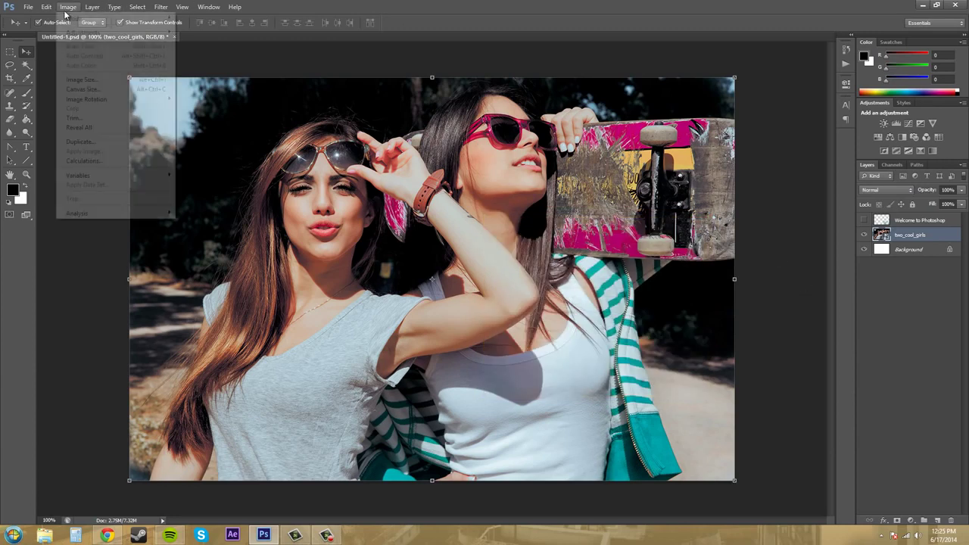
{"action": "left_click", "coordinate": [78, 89]}
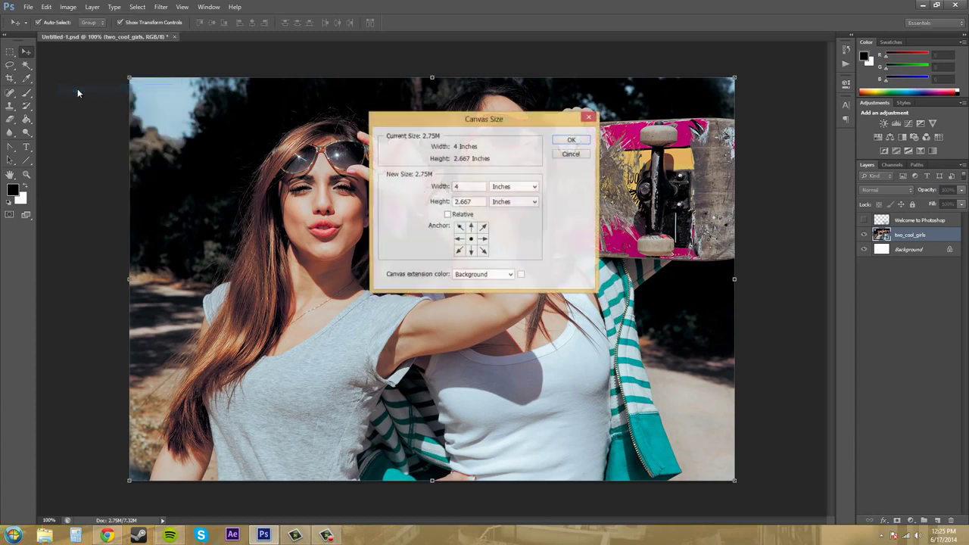
{"action": "left_click_drag", "start_coordinate": [495, 124], "coordinate": [733, 240]}
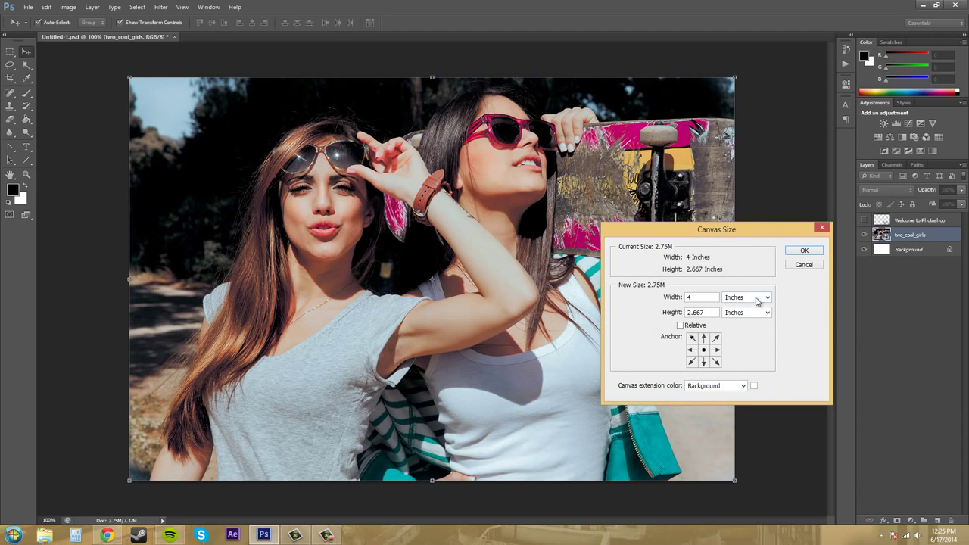
{"action": "left_click", "coordinate": [746, 300]}
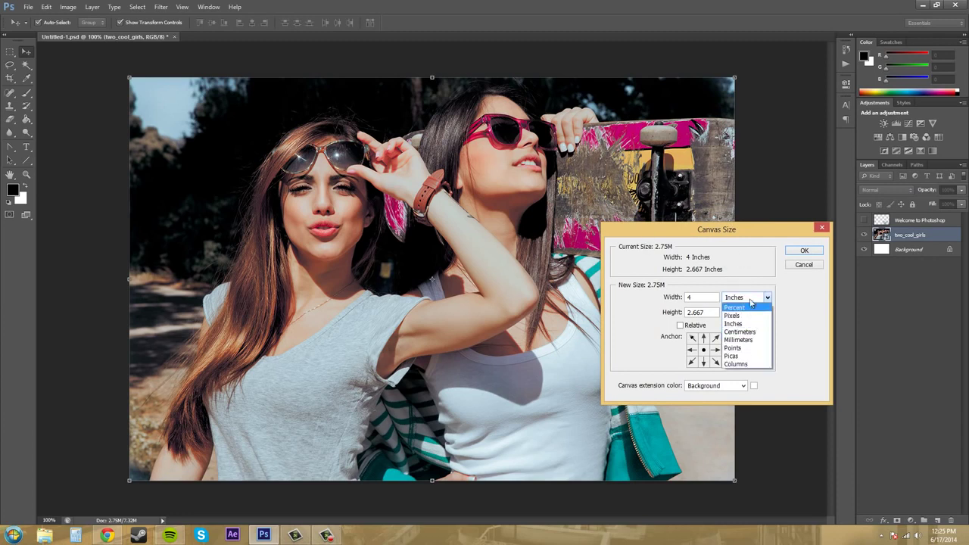
{"action": "left_click", "coordinate": [747, 307]}
{"action": "double_click", "coordinate": [707, 296]}
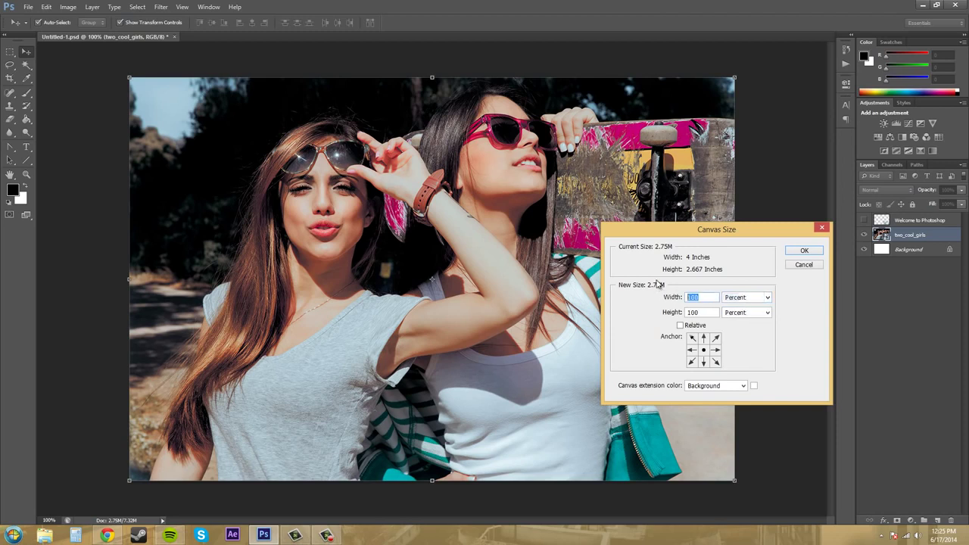
{"action": "type", "text": "150"}
{"action": "left_click", "coordinate": [681, 326]}
{"action": "left_click_drag", "start_coordinate": [705, 299], "coordinate": [626, 290]}
{"action": "type", "text": "100"}
{"action": "left_click", "coordinate": [680, 326]}
{"action": "type", "text": "50"}
{"action": "key", "text": "Tab"}
- Apply the 50 percent canvas enlargement, zoom out, and hide the Background layer to show transparency
{"action": "left_click", "coordinate": [805, 254]}
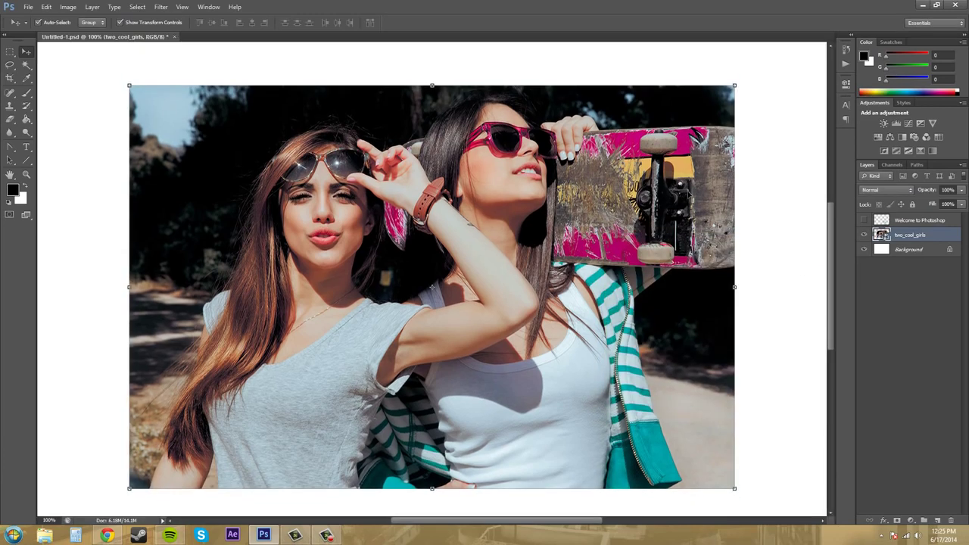
{"action": "left_click", "coordinate": [831, 514]}
{"action": "scroll", "coordinate": [833, 517], "scroll_direction": "down", "scroll_amount": 4}
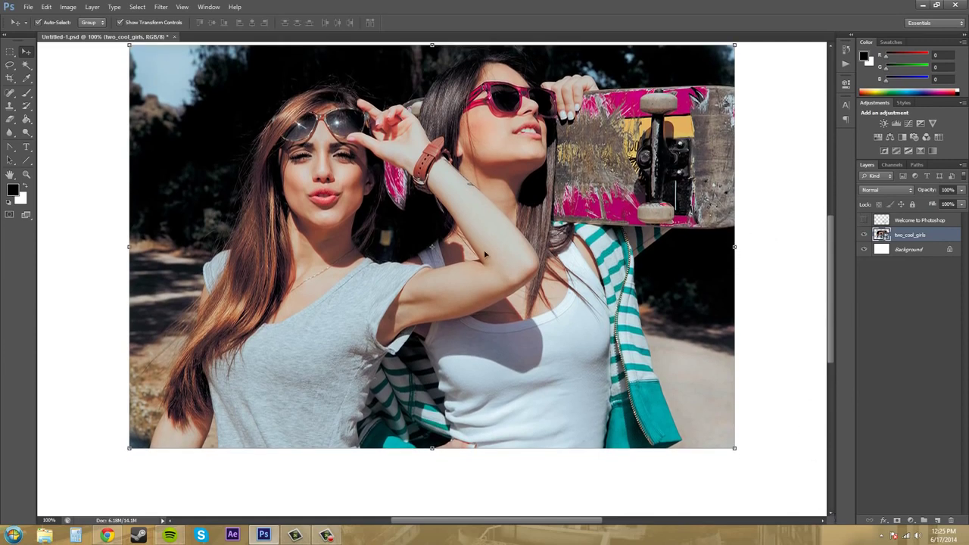
{"action": "left_click", "coordinate": [26, 174]}
{"action": "left_click_drag", "start_coordinate": [545, 340], "coordinate": [528, 339]}
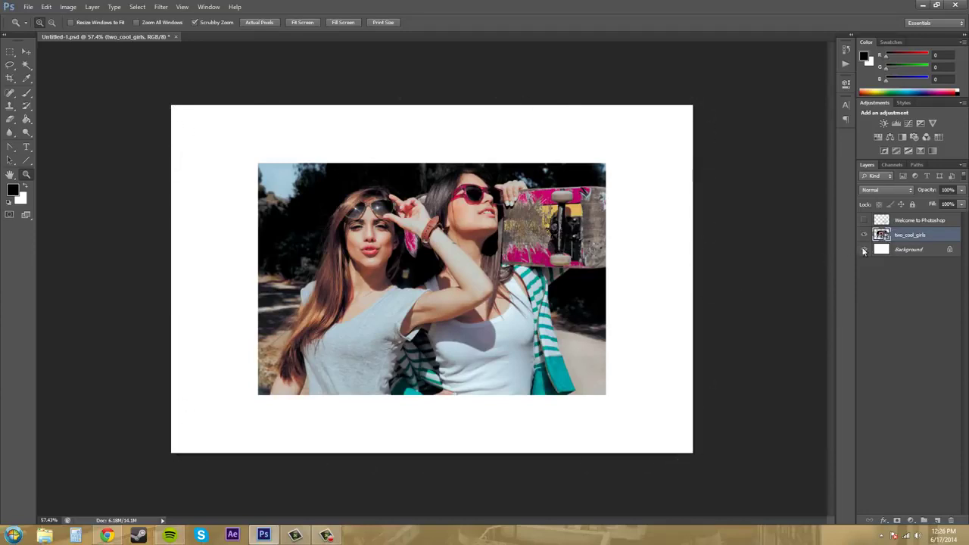
{"action": "left_click", "coordinate": [865, 250]}
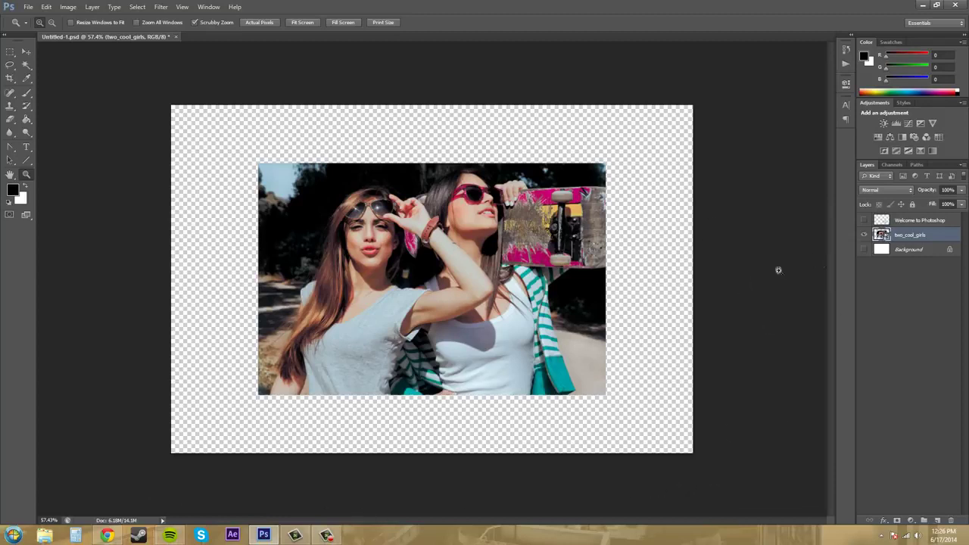
- Make the Background layer visible again, then check Canvas Size's extension colour (Background) and cancel without changes
{"action": "left_click", "coordinate": [863, 250]}
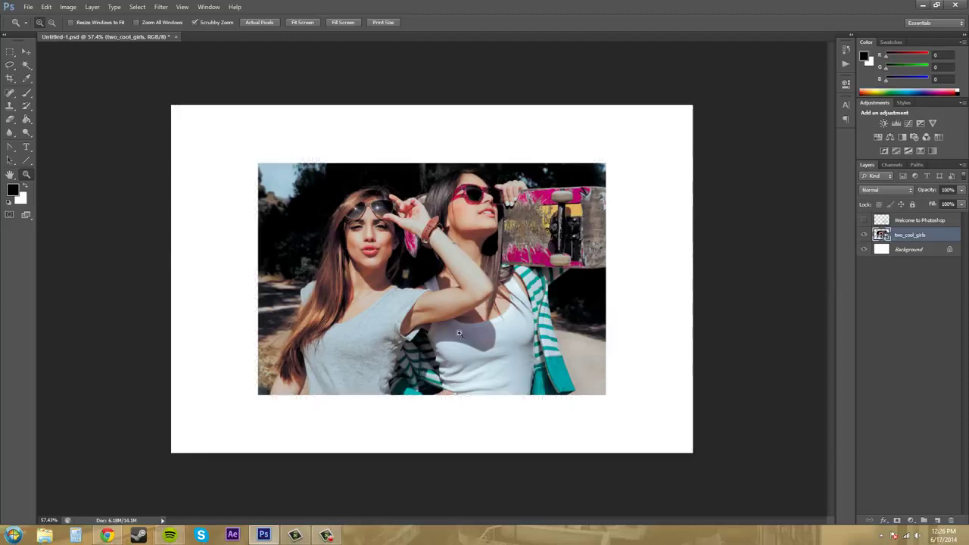
{"action": "left_click", "coordinate": [68, 7]}
{"action": "left_click", "coordinate": [83, 89]}
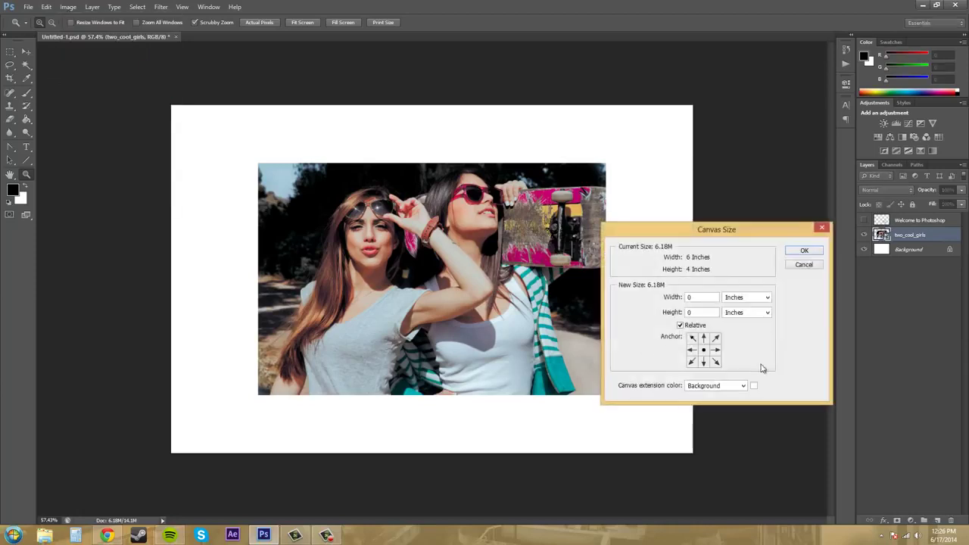
{"action": "left_click", "coordinate": [744, 386]}
{"action": "left_click", "coordinate": [745, 388]}
{"action": "left_click", "coordinate": [789, 379]}
{"action": "left_click", "coordinate": [805, 266]}
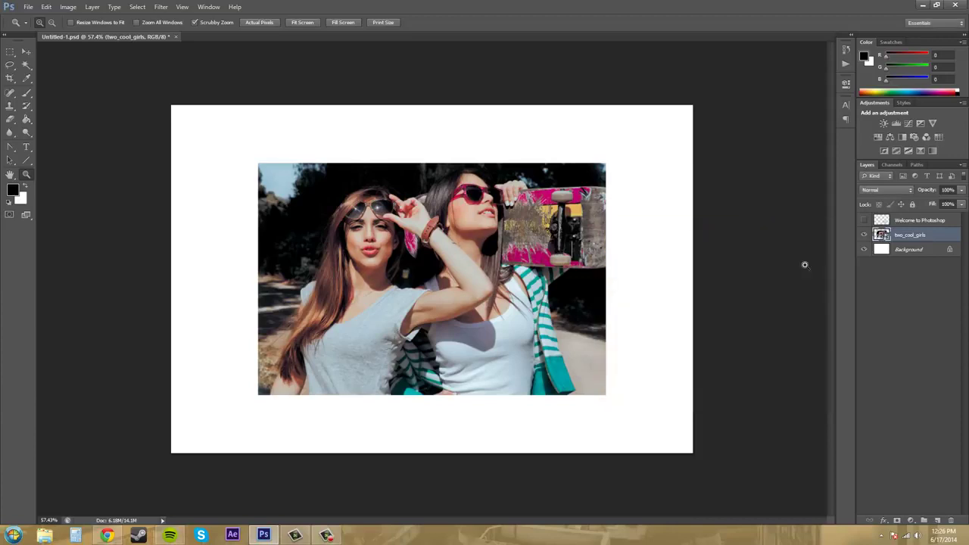